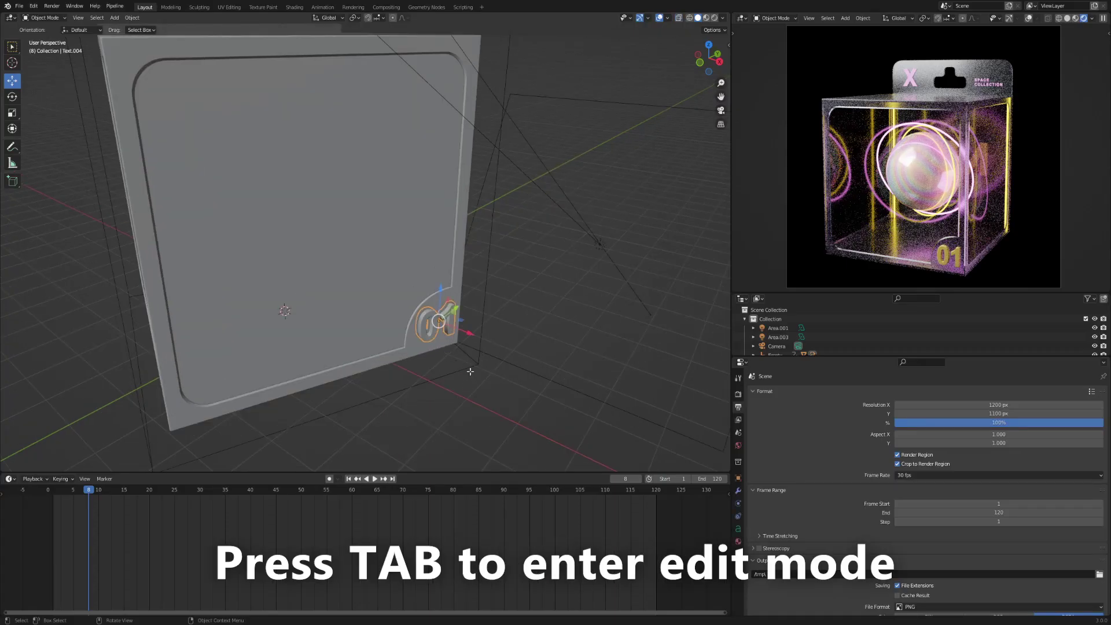
# Retype the gift box's corner label text from 01 to 12
pyautogui.press('Tab')
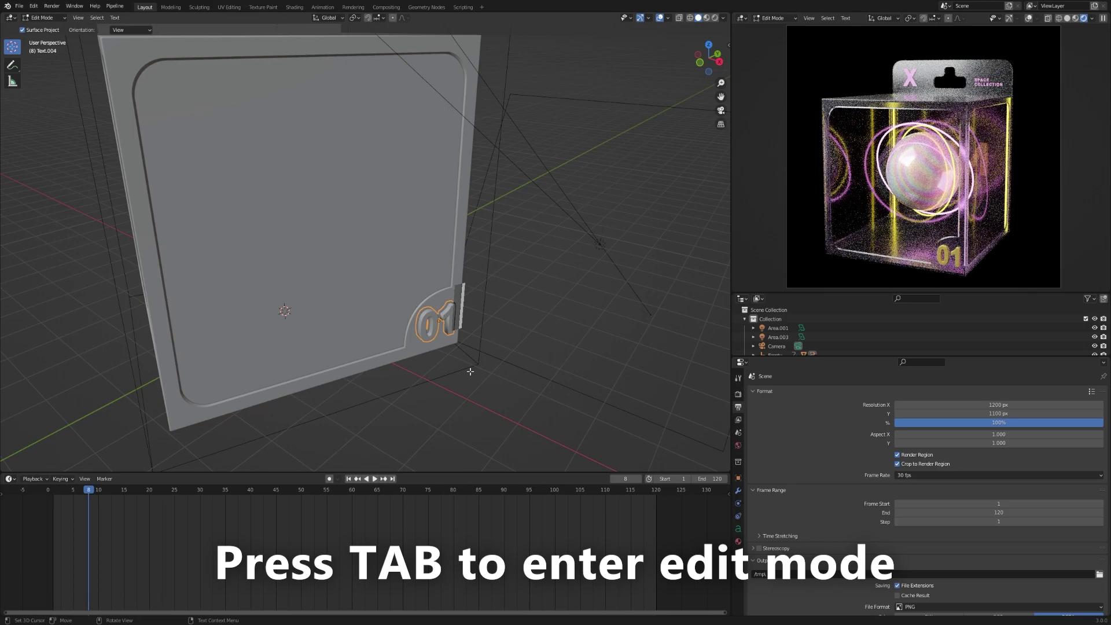
pyautogui.write('dfg')
pyautogui.press('BackSpace')
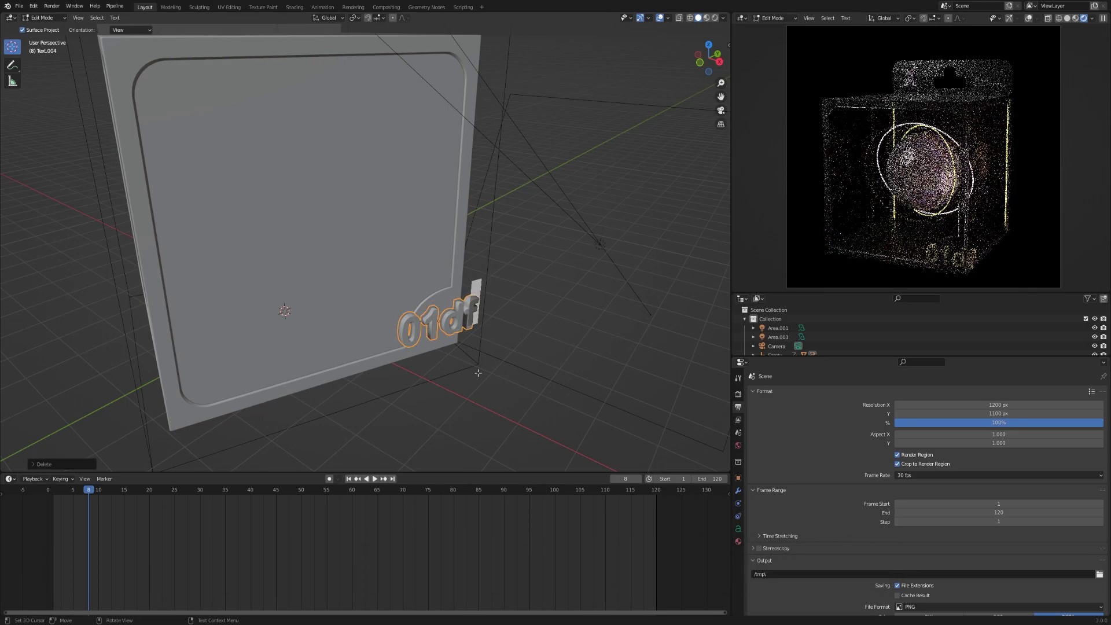
pyautogui.press('BackSpace')
pyautogui.press('BackSpace')
pyautogui.press('BackSpace')
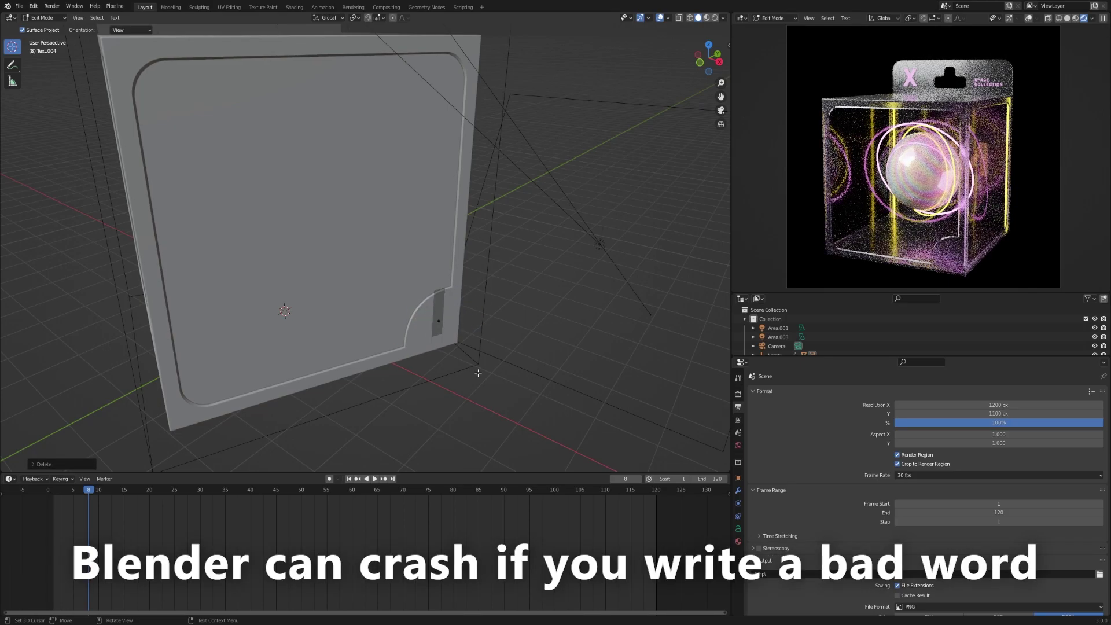
pyautogui.write('12')
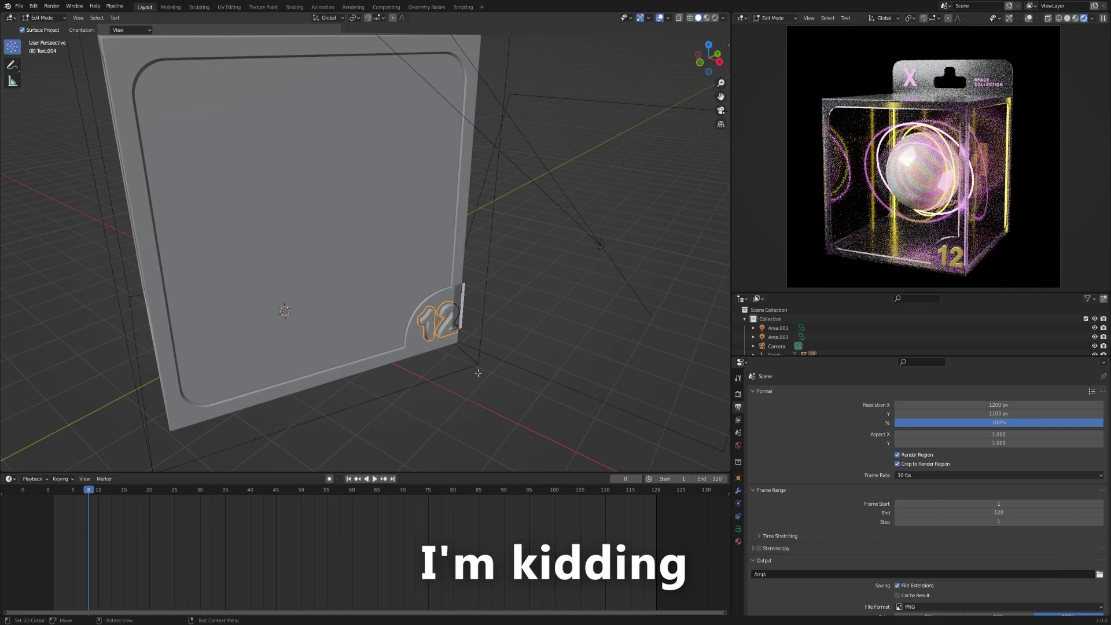
pyautogui.press('Tab')
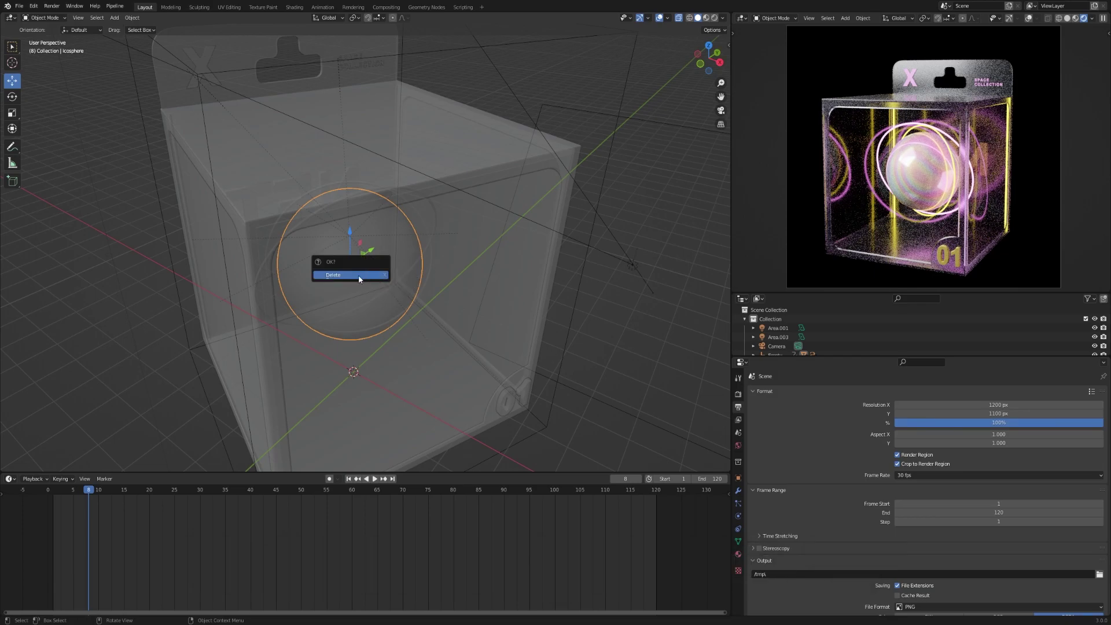
# Delete the inner sphere and add a torus mesh in its place
pyautogui.click(364, 279)
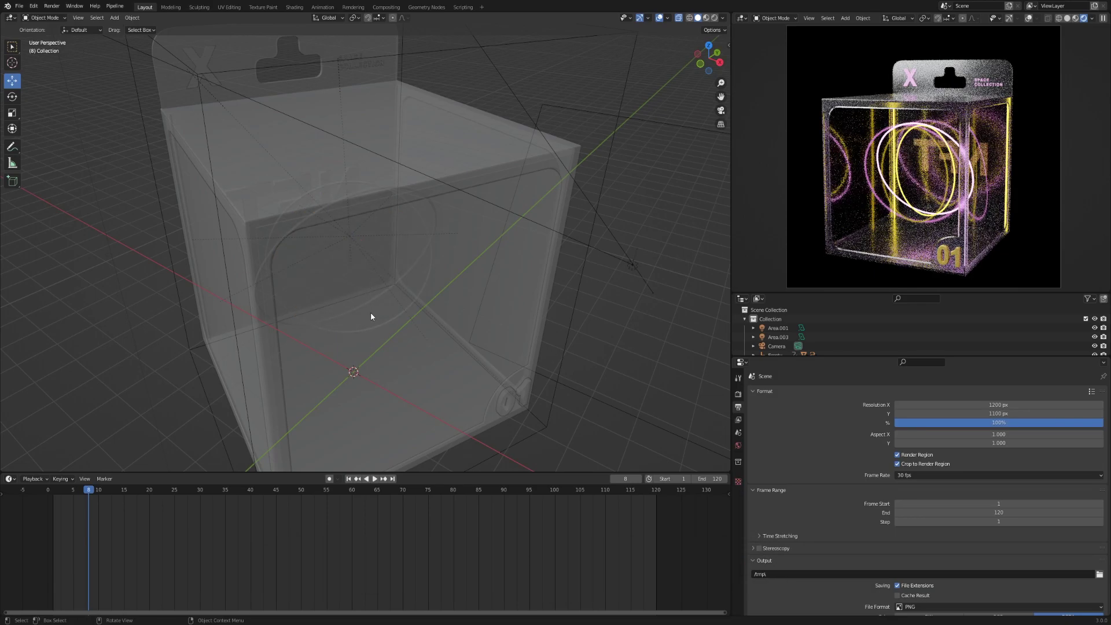
pyautogui.scroll(-3, 371, 312)
pyautogui.hotkey('shift', 'a')
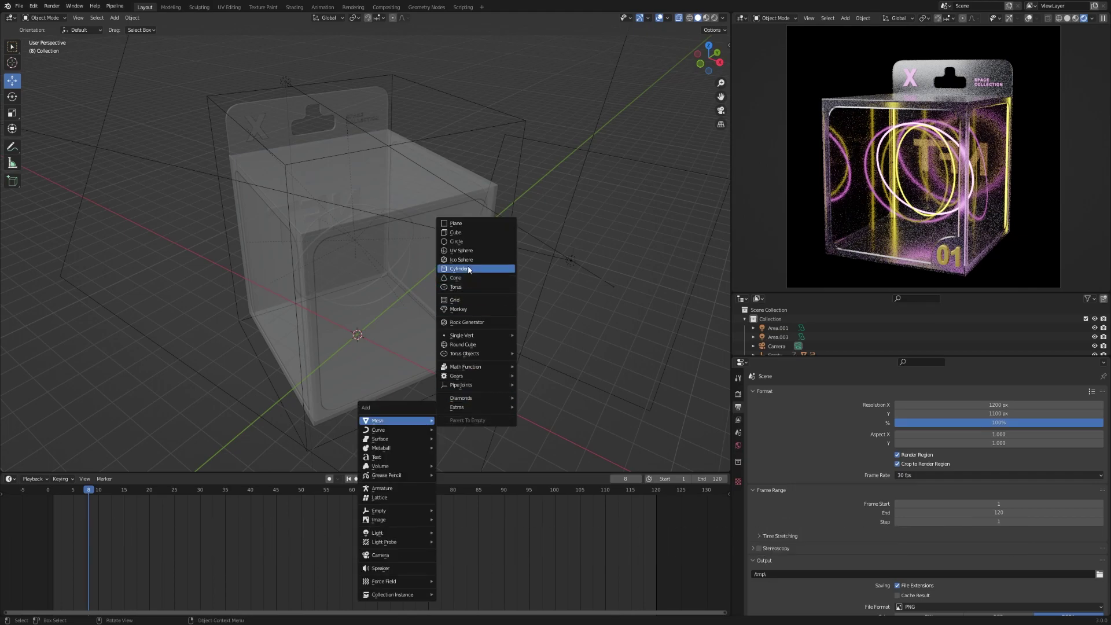
pyautogui.click(455, 287)
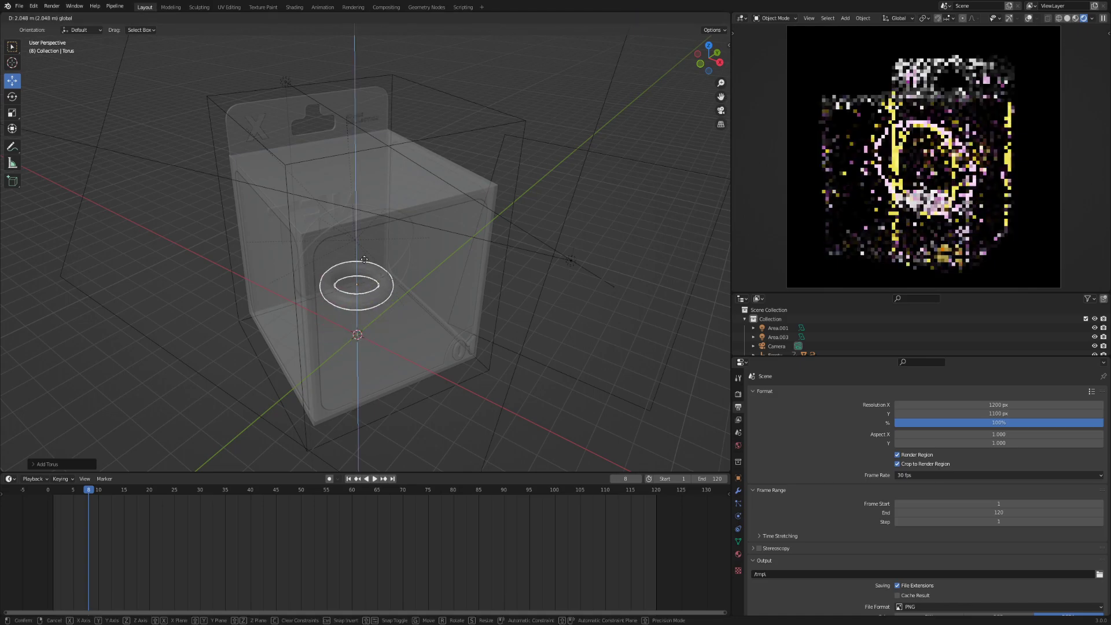
# Raise the torus inside the box and rotate it 90 degrees to face front
pyautogui.moveTo(356, 316); pyautogui.dragTo(355, 230)
pyautogui.scroll(3, 157, 228)
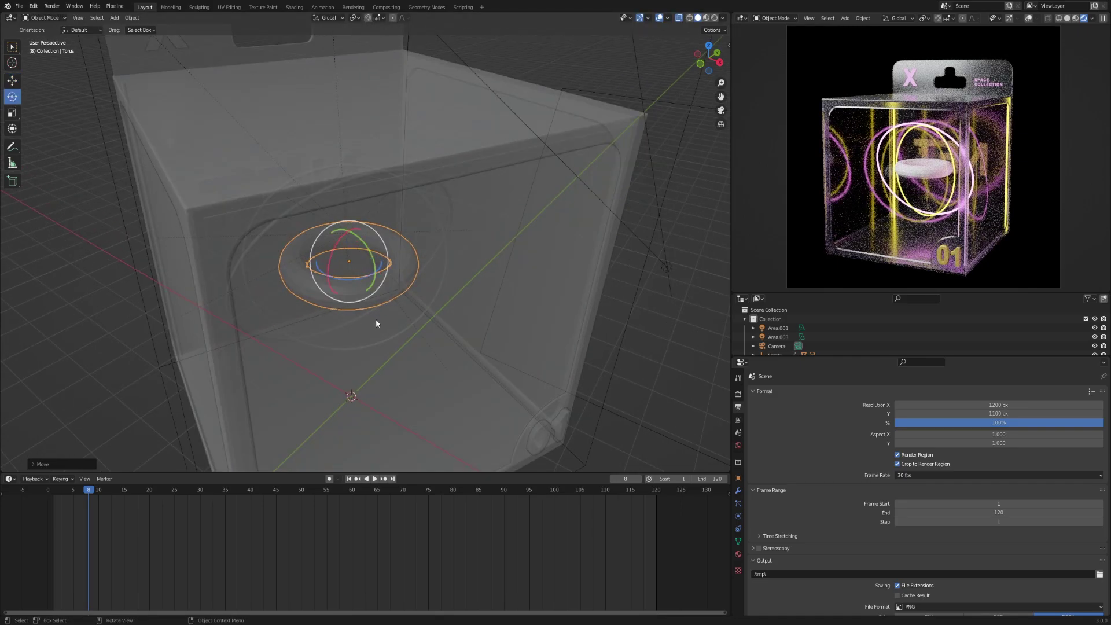
pyautogui.moveTo(343, 467); pyautogui.dragTo(378, 370, button='middle')
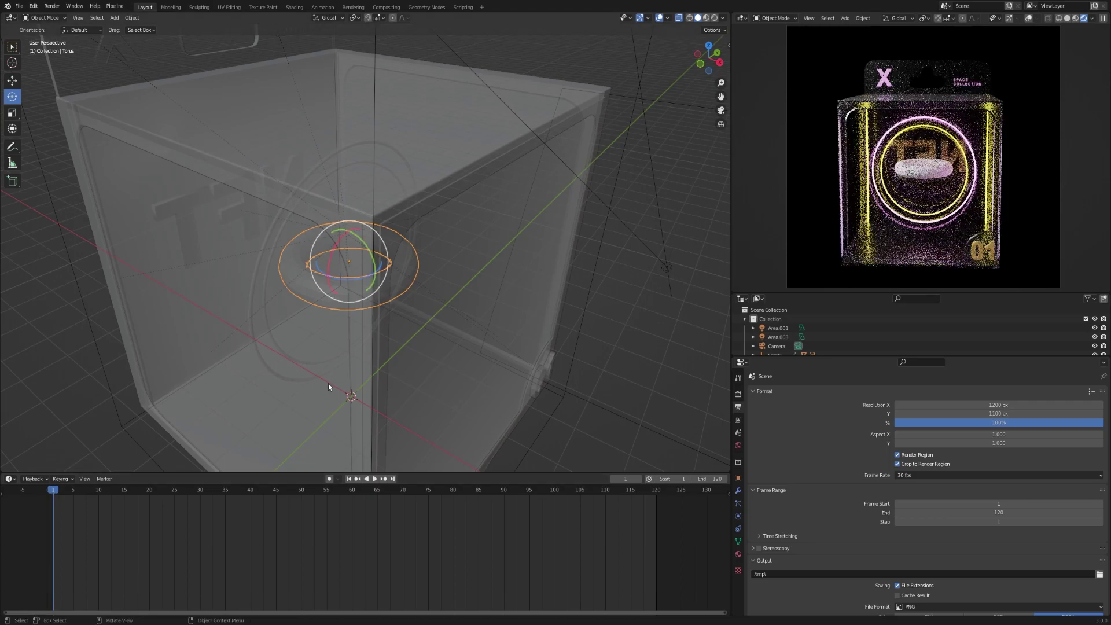
pyautogui.moveTo(405, 212); pyautogui.dragTo(420, 245)
pyautogui.scroll(-4, 425, 295)
pyautogui.moveTo(427, 298)
pyautogui.mouseDown(button='middle')
pyautogui.moveTo(398, 265)
pyautogui.moveTo(425, 283)
pyautogui.moveTo(426, 304)
pyautogui.mouseUp(button='middle')
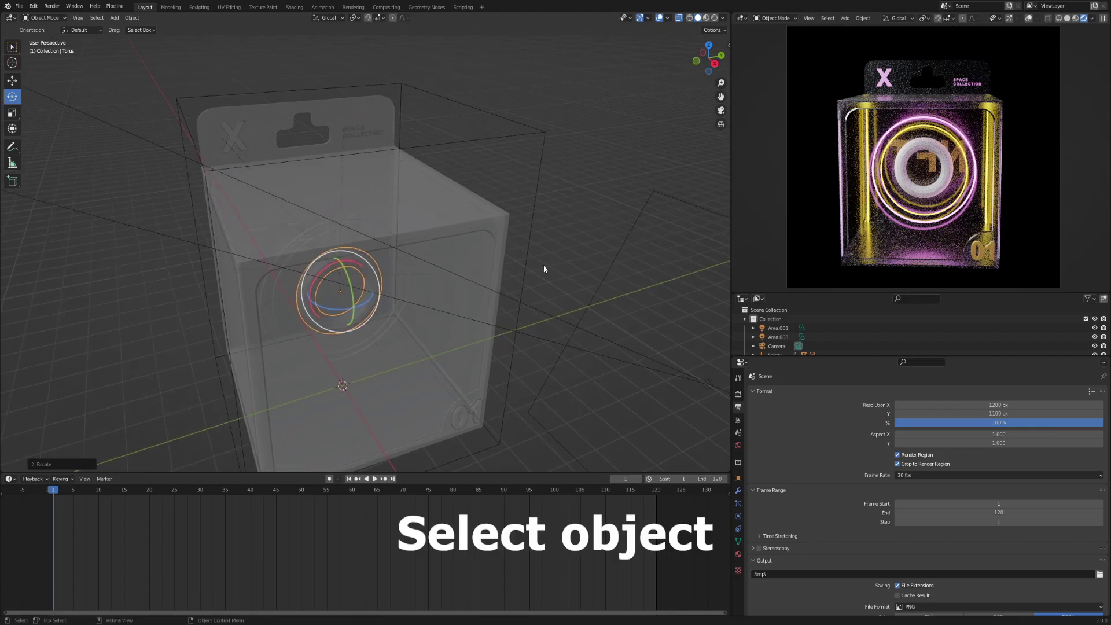
# Parent the torus to the animation Empty as Object, then scrub frames to verify it follows
pyautogui.keyDown('shift'); pyautogui.click(526, 260); pyautogui.keyUp('shift')
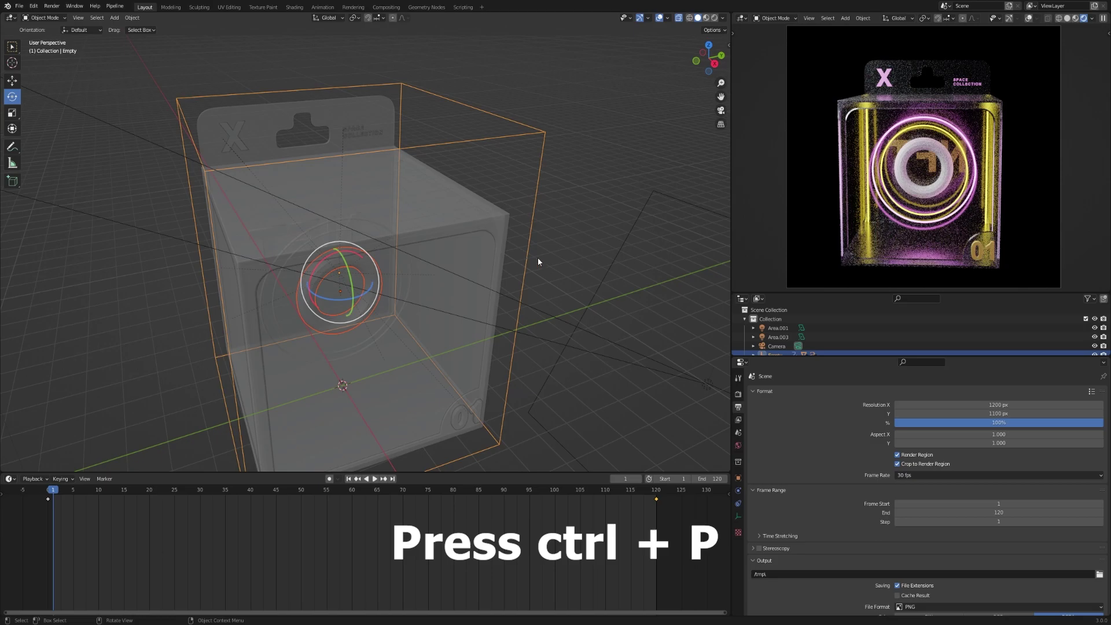
pyautogui.hotkey('ctrl', 'p')
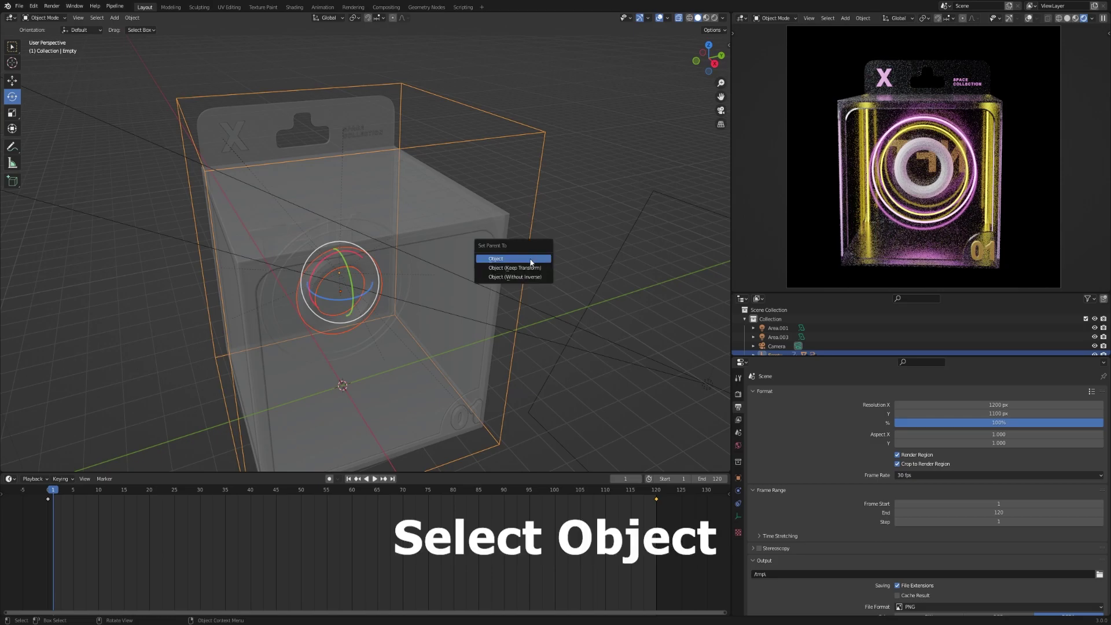
pyautogui.click(534, 259)
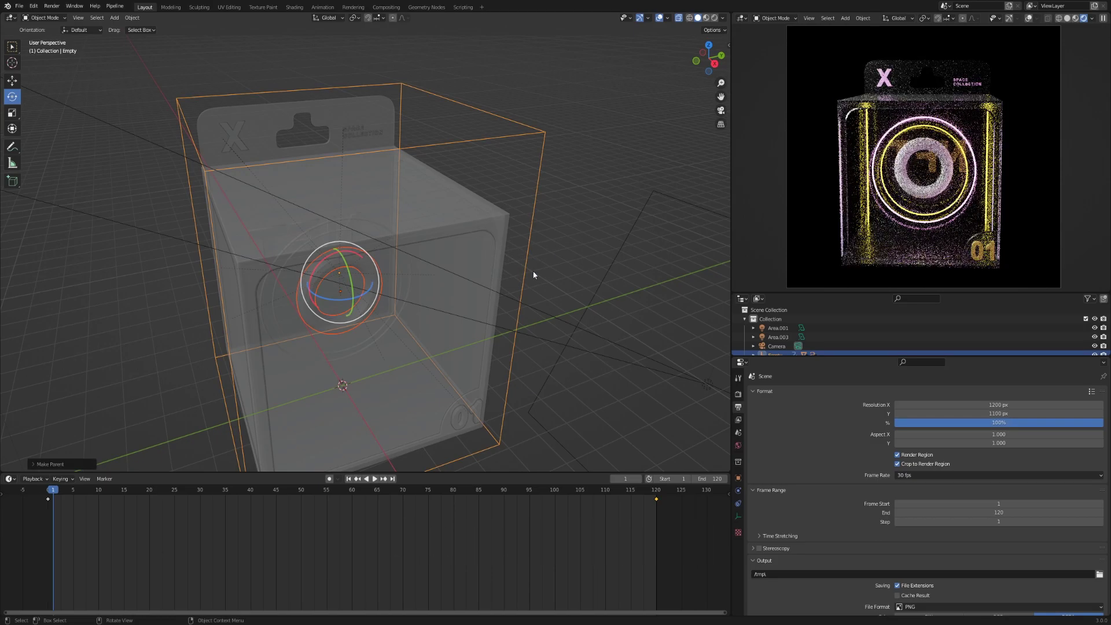
pyautogui.moveTo(102, 490)
pyautogui.mouseDown()
pyautogui.moveTo(189, 492)
pyautogui.moveTo(83, 488)
pyautogui.mouseUp()
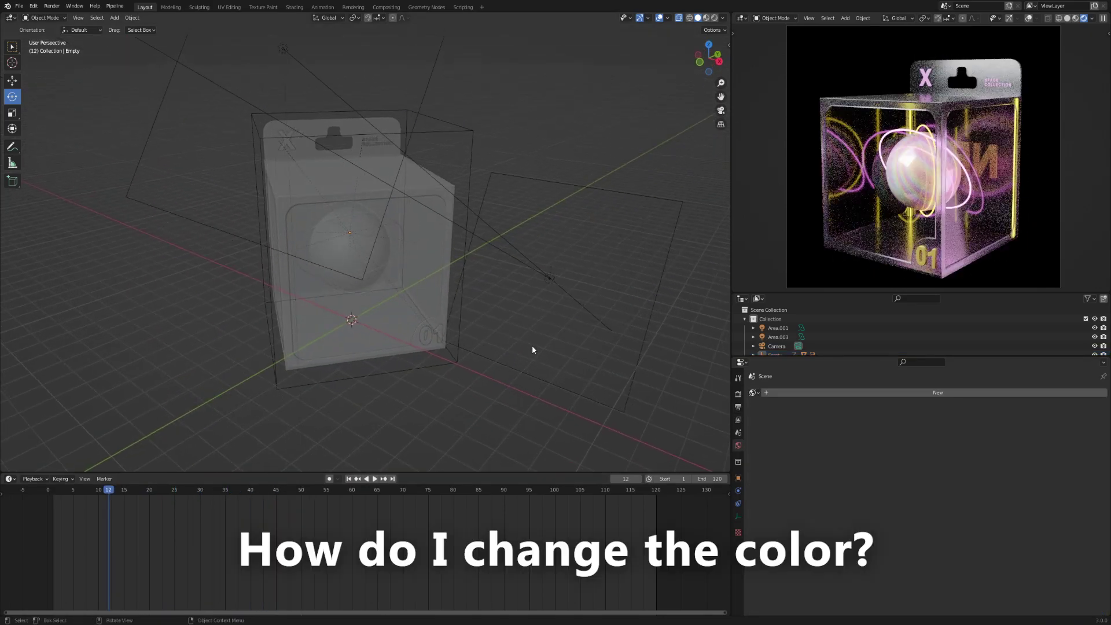
# Switch the box's material from plastic to the plain Material
pyautogui.moveTo(510, 339); pyautogui.dragTo(468, 306, button='middle')
pyautogui.click(367, 173)
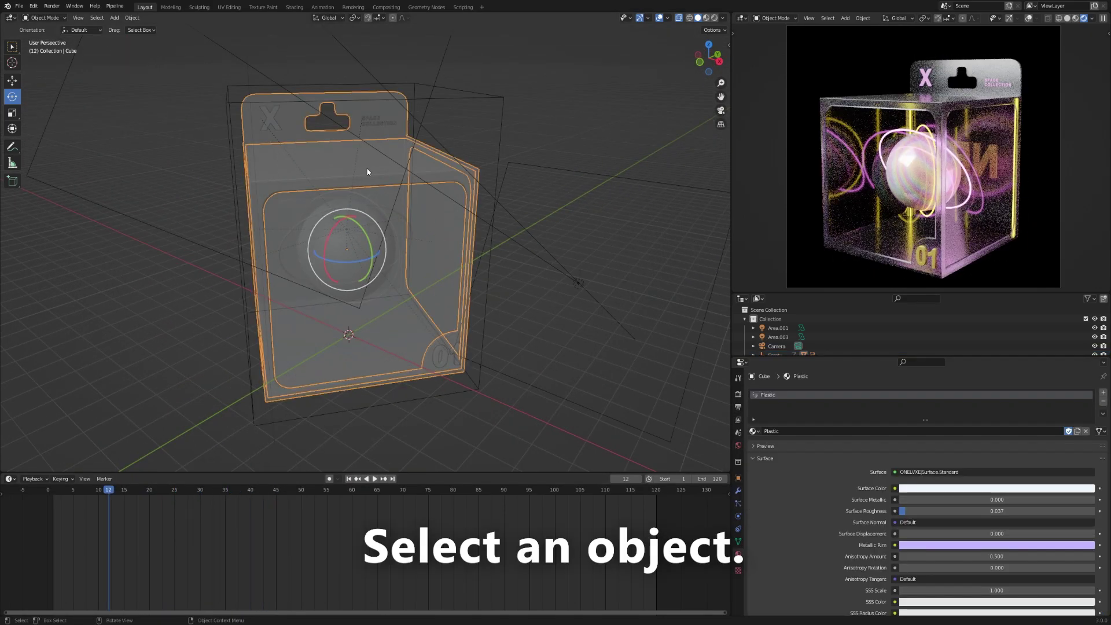
pyautogui.click(753, 431)
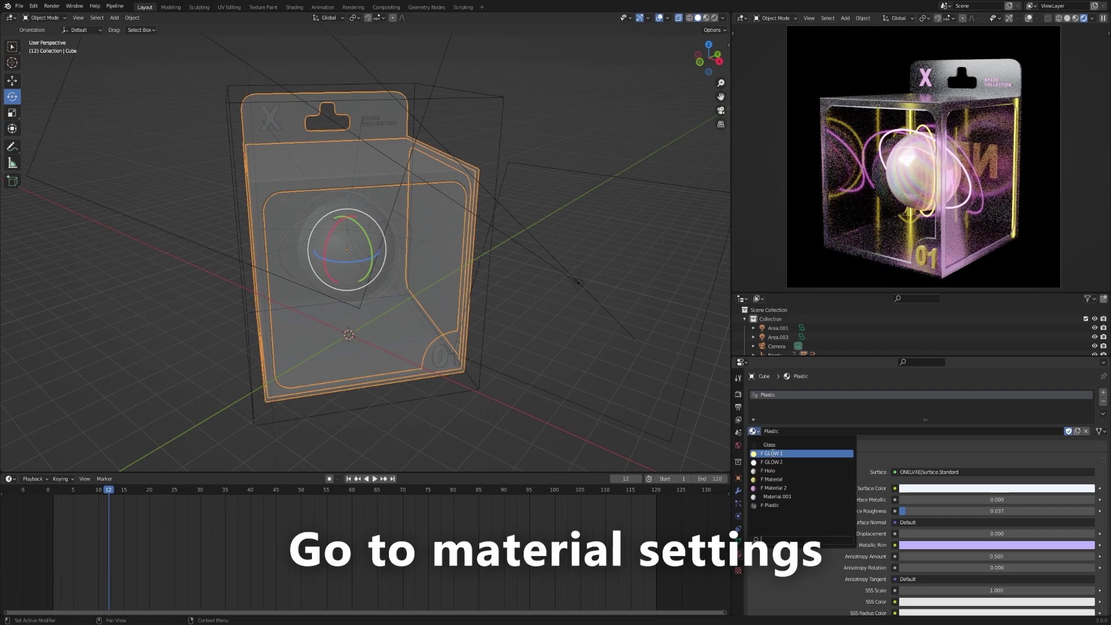
pyautogui.click(781, 480)
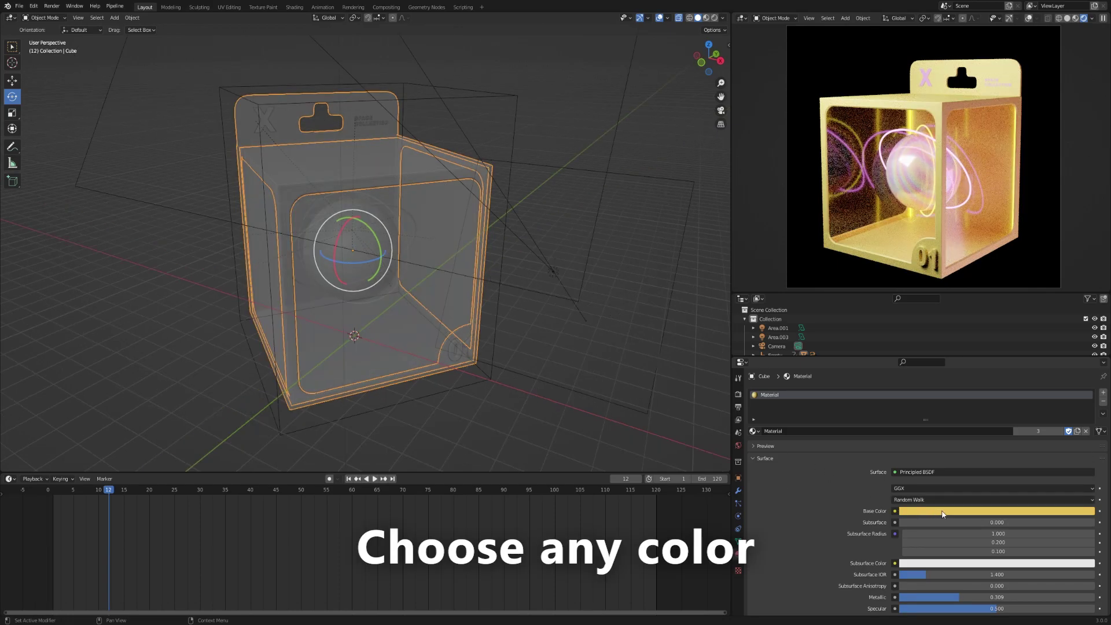
# Try red, pink, purple and blue as the base colour, ending on green
pyautogui.click(1025, 511)
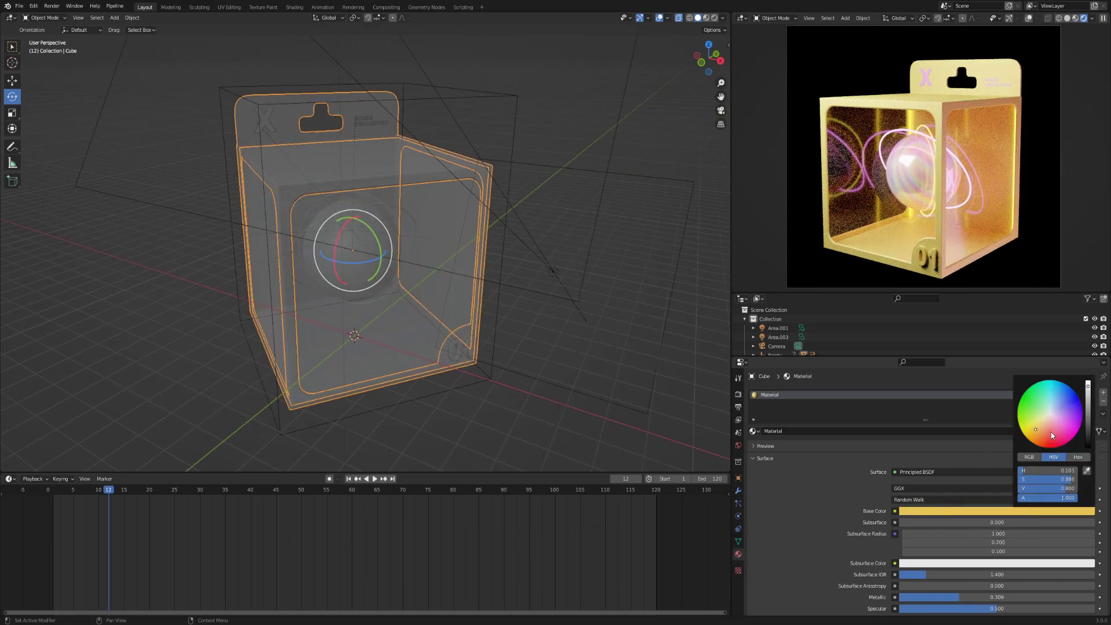
pyautogui.click(1049, 436)
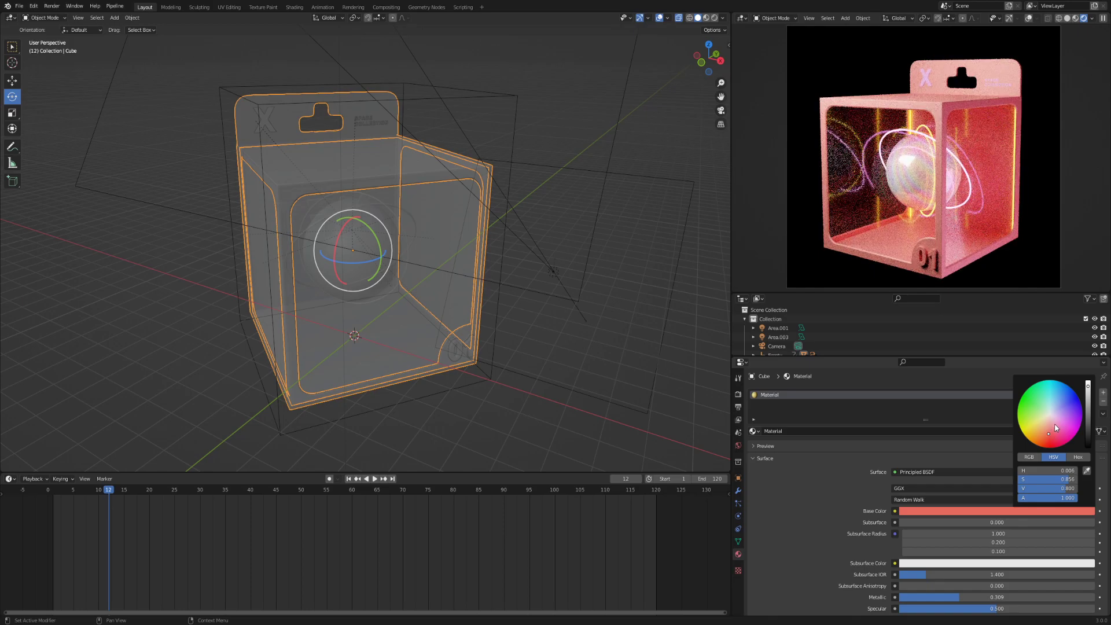
pyautogui.click(1055, 426)
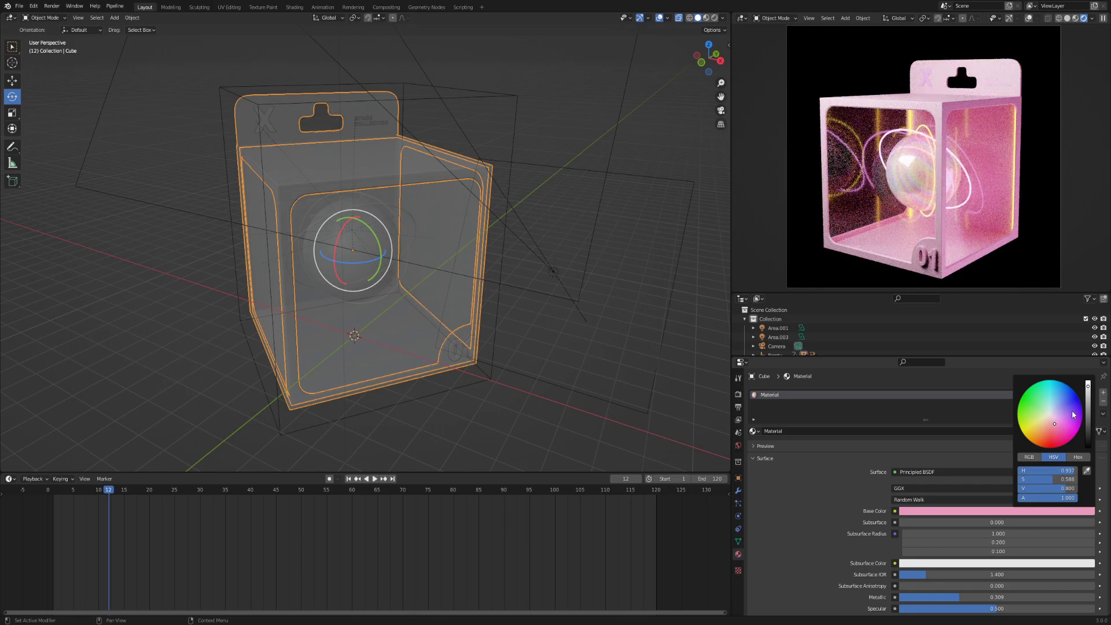
pyautogui.click(1070, 404)
pyautogui.click(1062, 395)
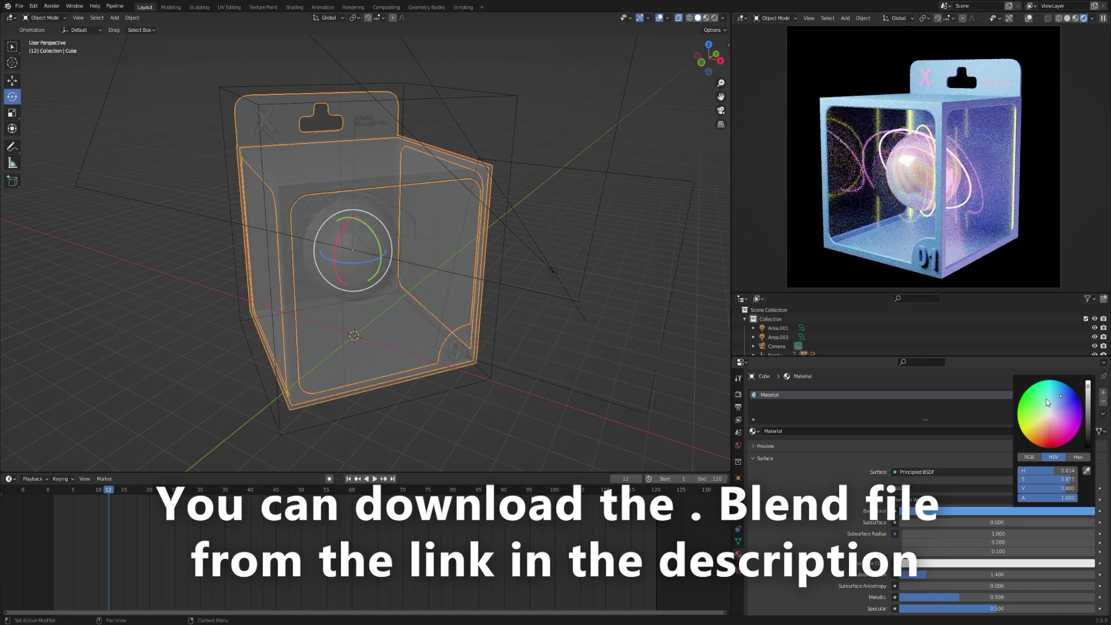
pyautogui.click(1038, 396)
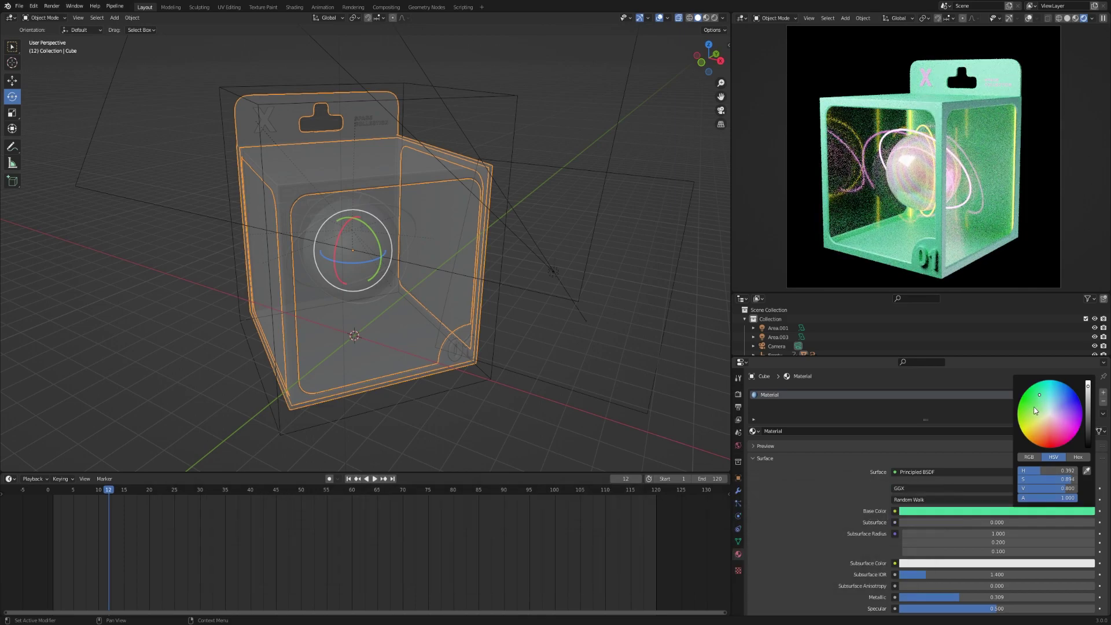